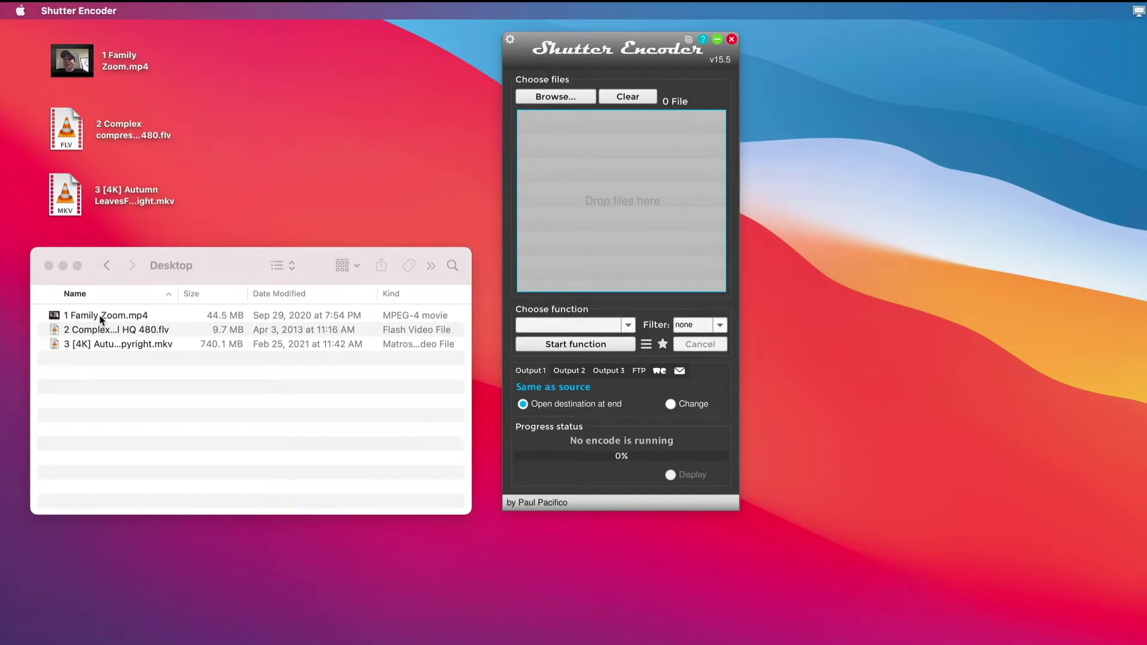
# Step: Add 1 Family Zoom.mp4 to the queue and choose the Cut without re-encoding function
pyautogui.moveTo(101, 320); pyautogui.dragTo(612, 153)
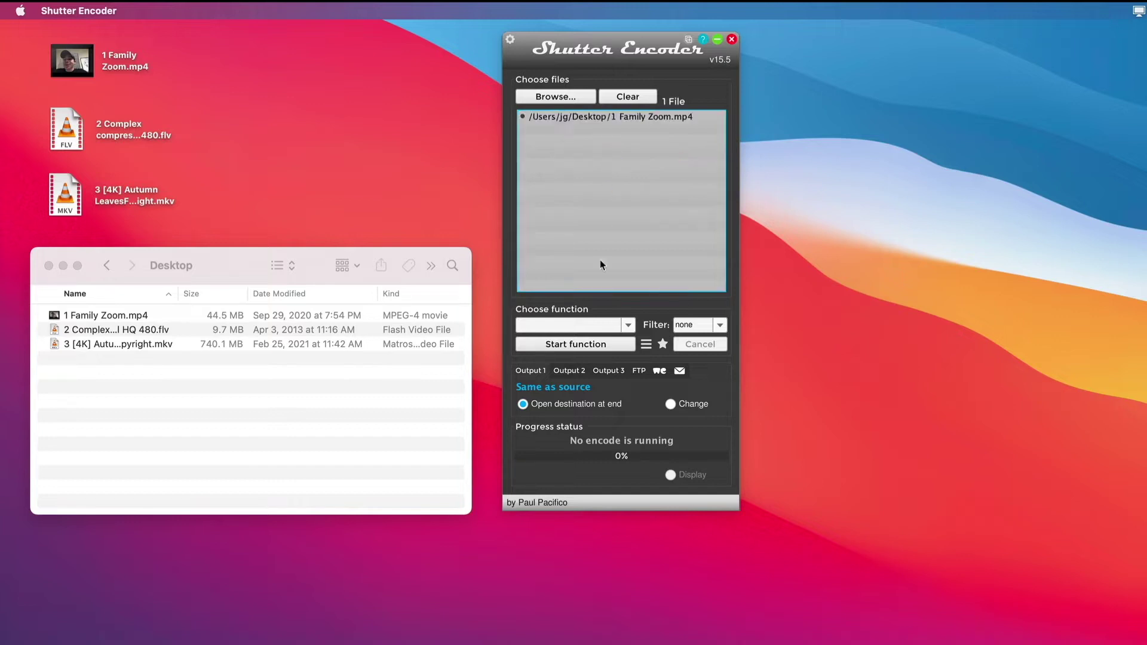
pyautogui.click(627, 325)
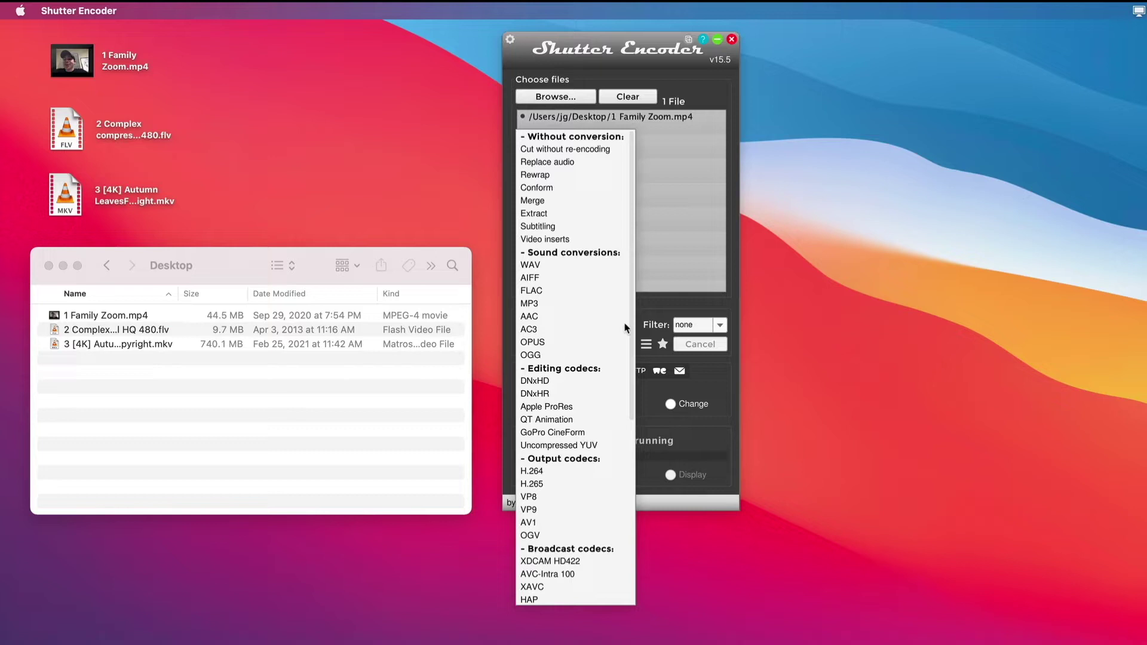
pyautogui.click(607, 149)
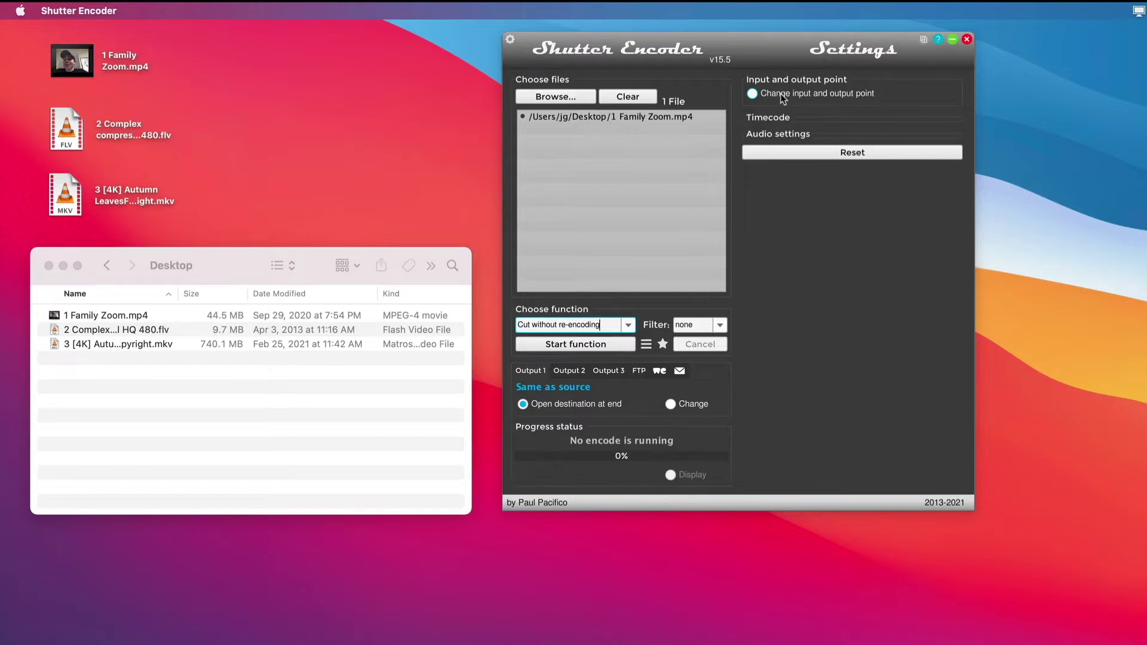
# Step: Enable input/output points and trim the Zoom clip to 00:01:20:15–00:02:13:03
pyautogui.click(780, 94)
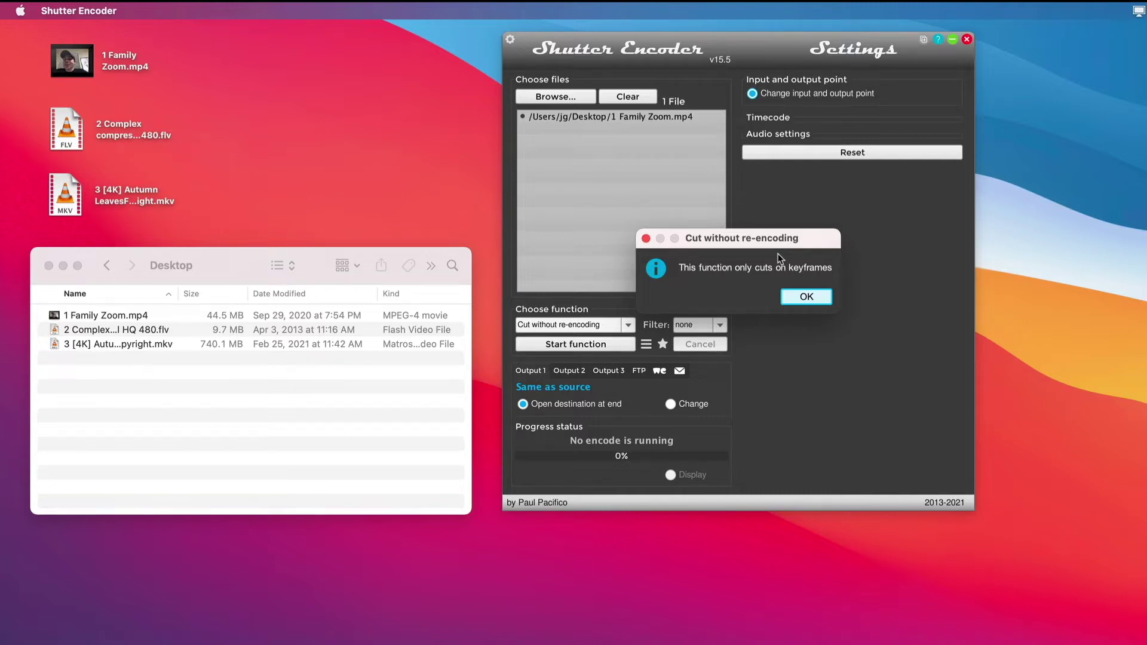
pyautogui.click(804, 299)
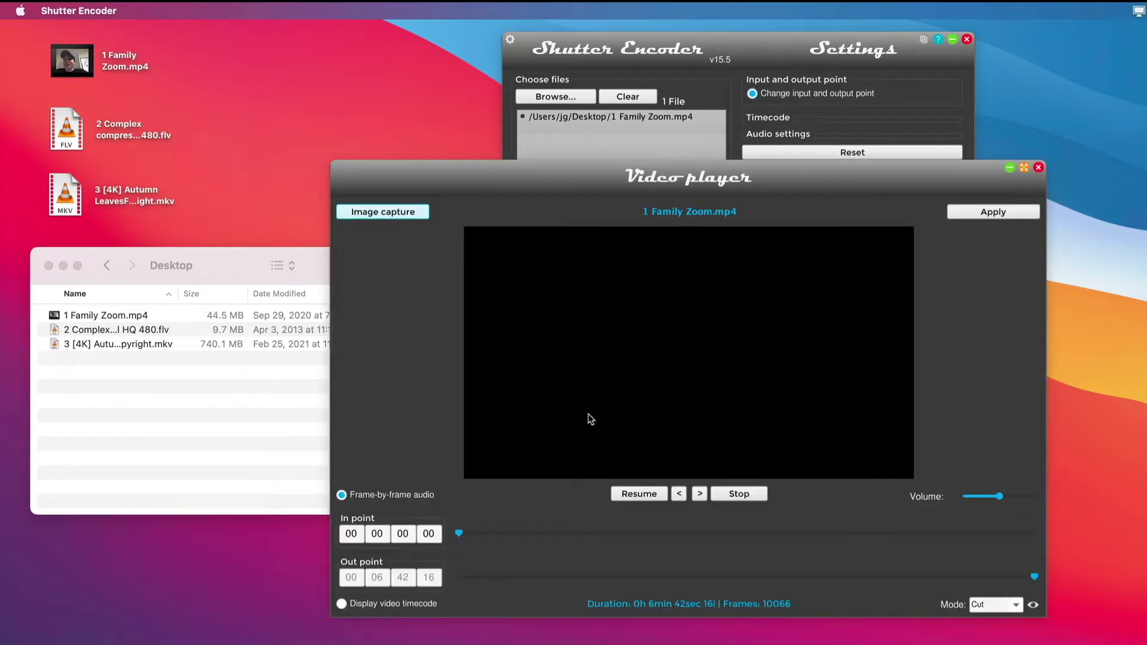
pyautogui.moveTo(465, 527); pyautogui.dragTo(574, 534)
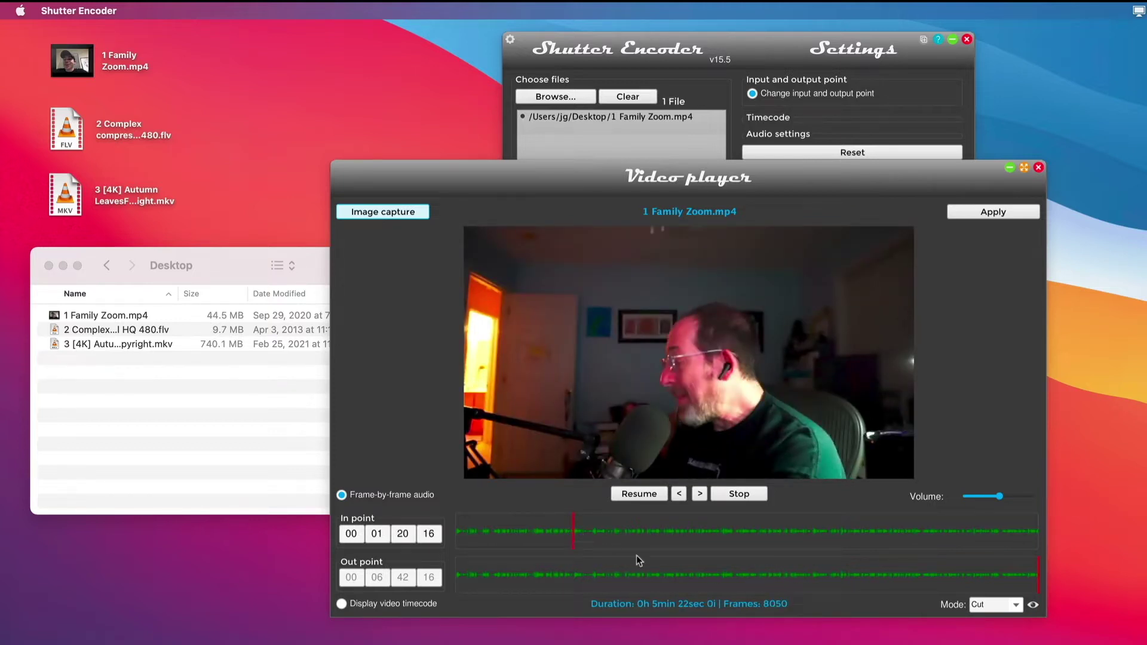
pyautogui.click(650, 576)
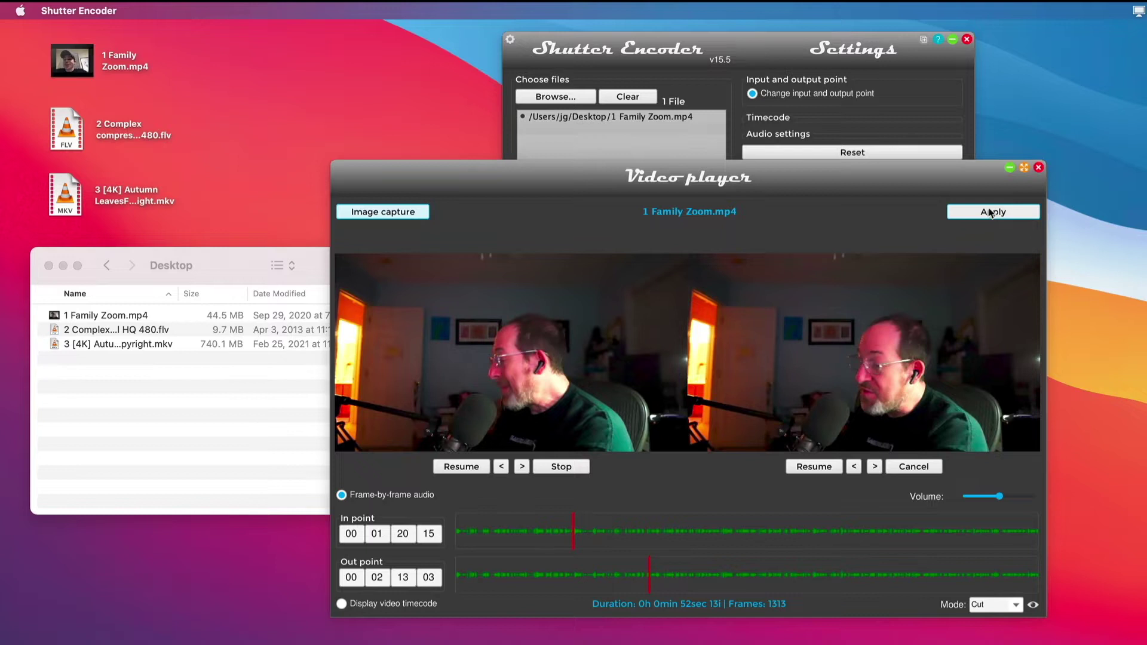
pyautogui.click(989, 212)
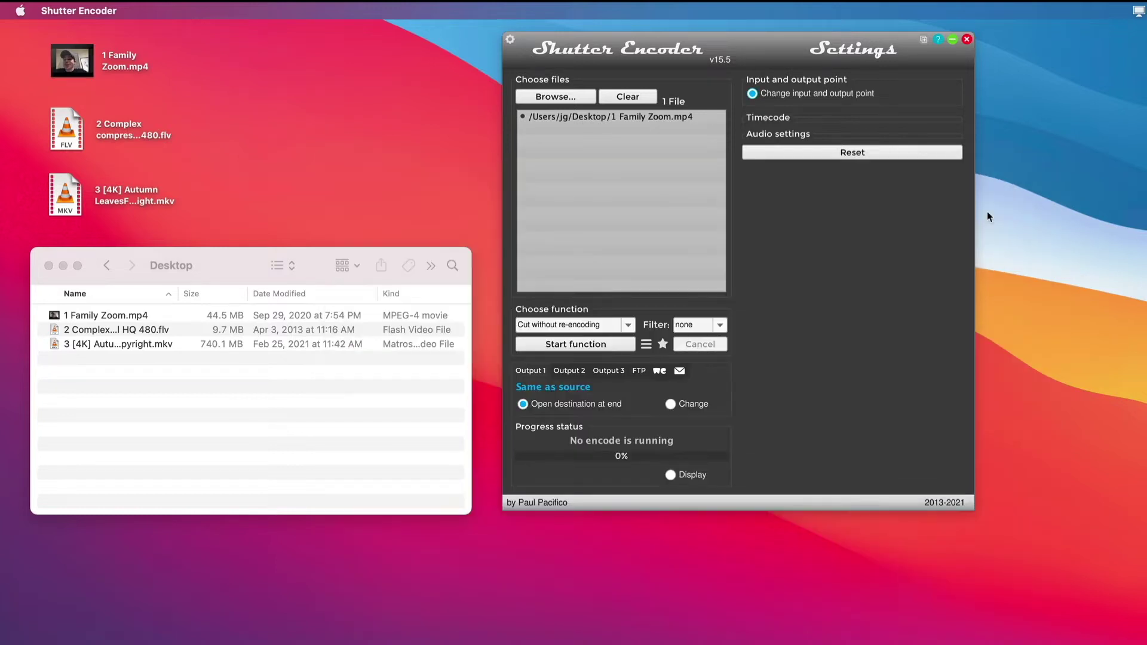
# Step: Export the cut as 1 Family Zoom_Cut.mp4, then select the FLV file on the Desktop
pyautogui.click(608, 345)
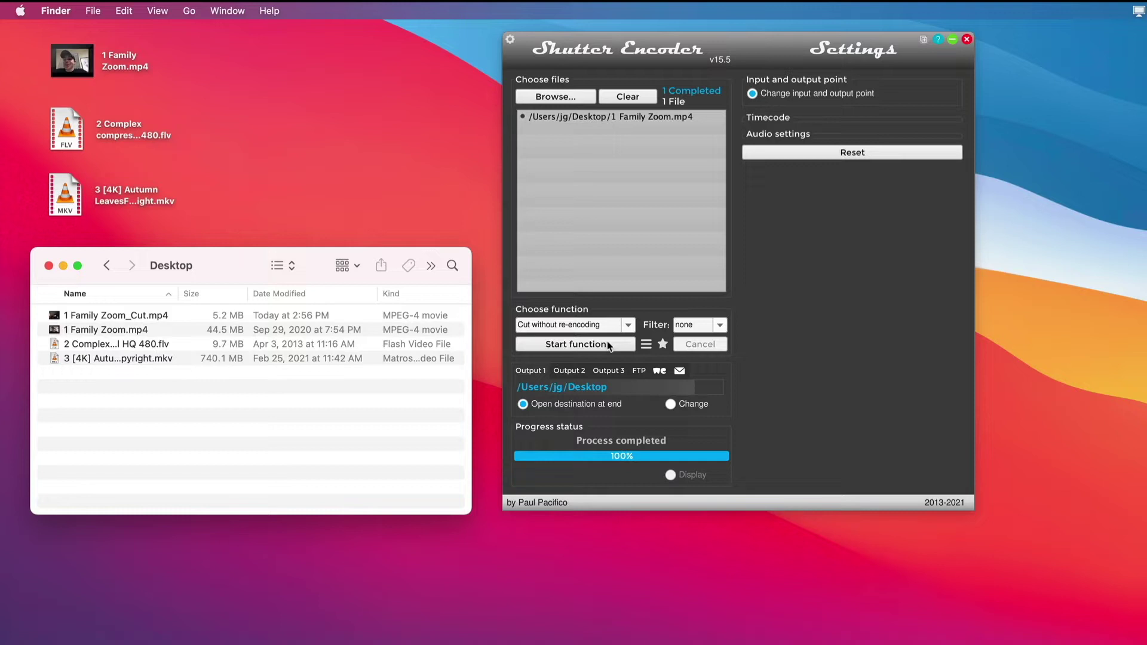
pyautogui.click(456, 199)
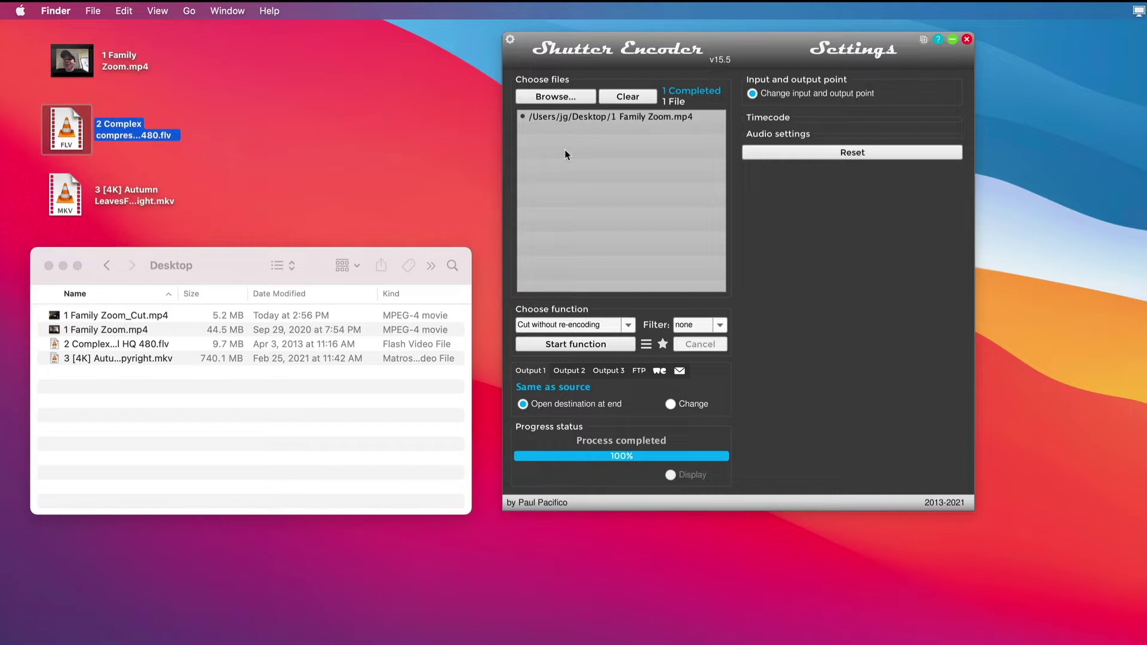
# Step: Clear the finished Zoom clip and queue the 2 Complex compression FLV file
pyautogui.click(646, 117)
pyautogui.click(627, 98)
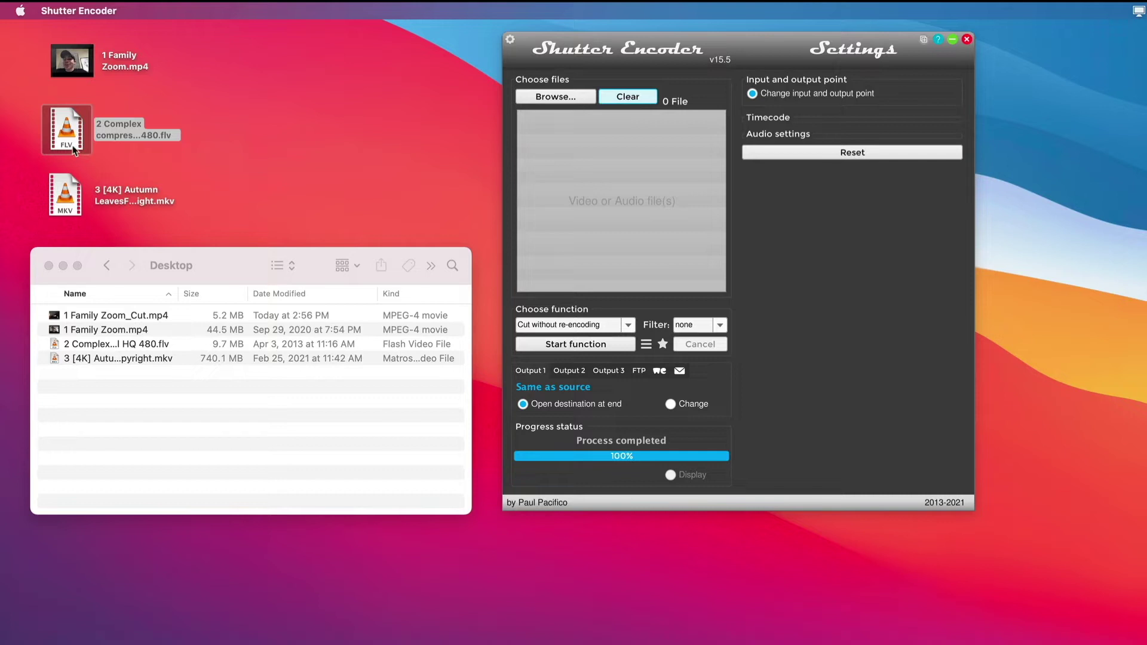
pyautogui.moveTo(80, 152); pyautogui.dragTo(578, 176)
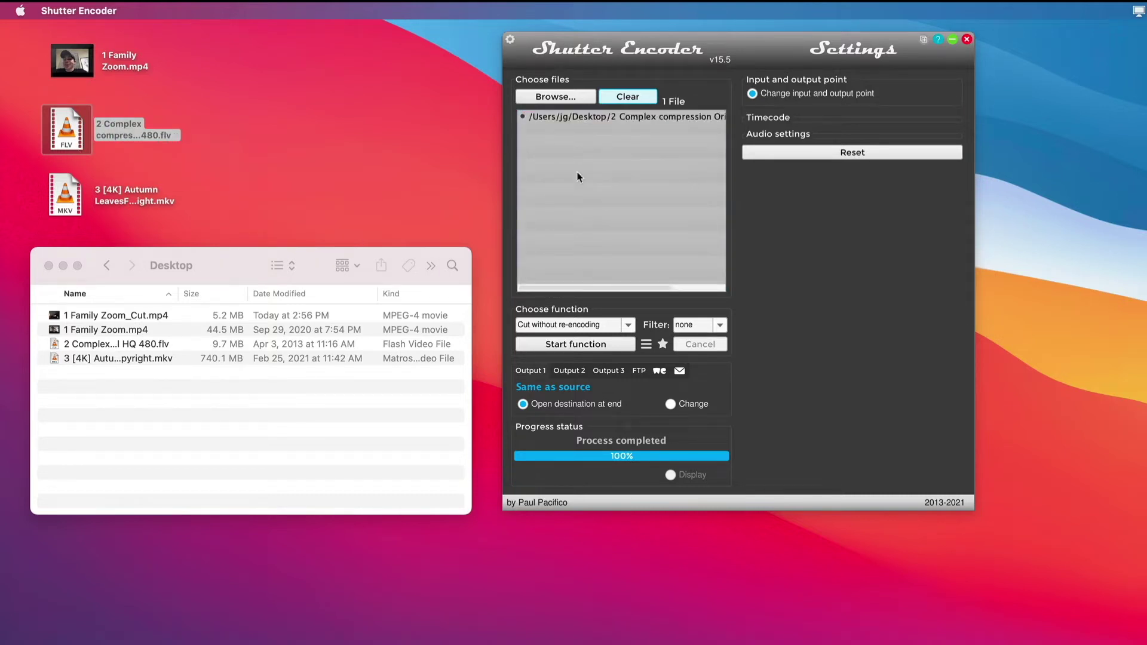
# Step: Set the function to Rewrap with .mp4 as the target container
pyautogui.click(628, 324)
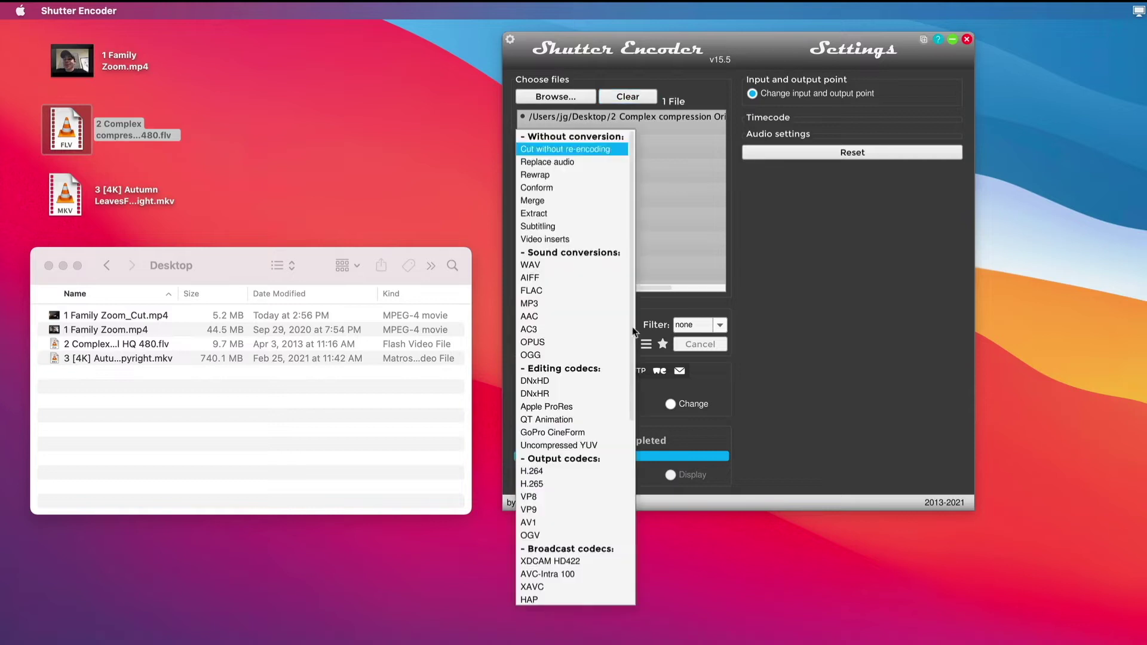
pyautogui.click(610, 174)
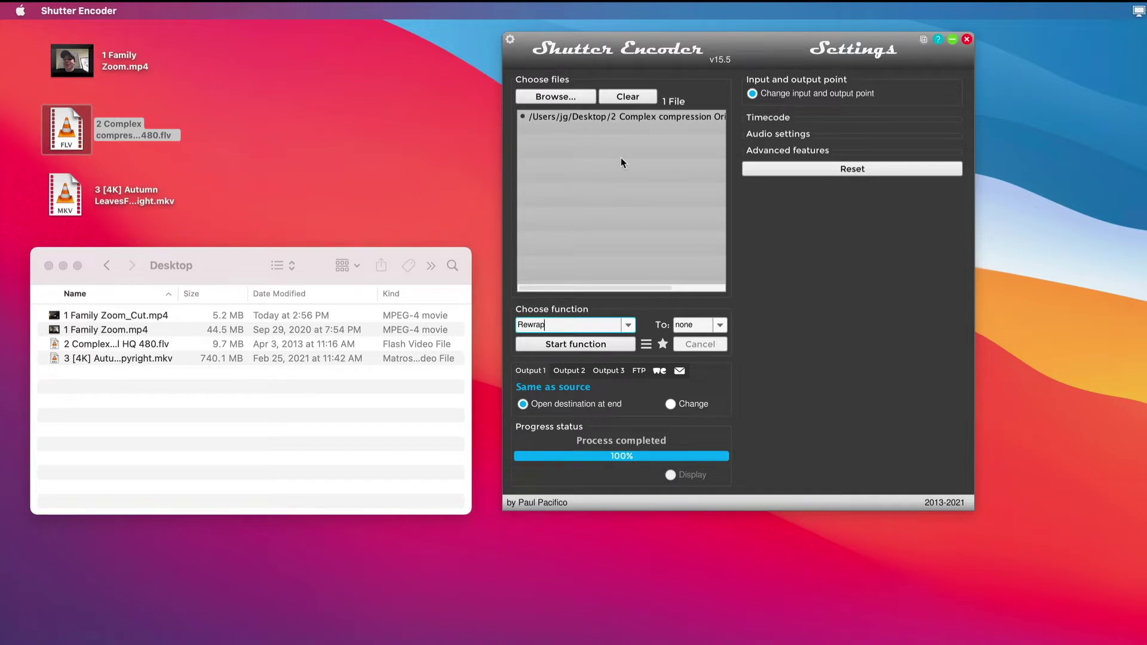
pyautogui.click(721, 325)
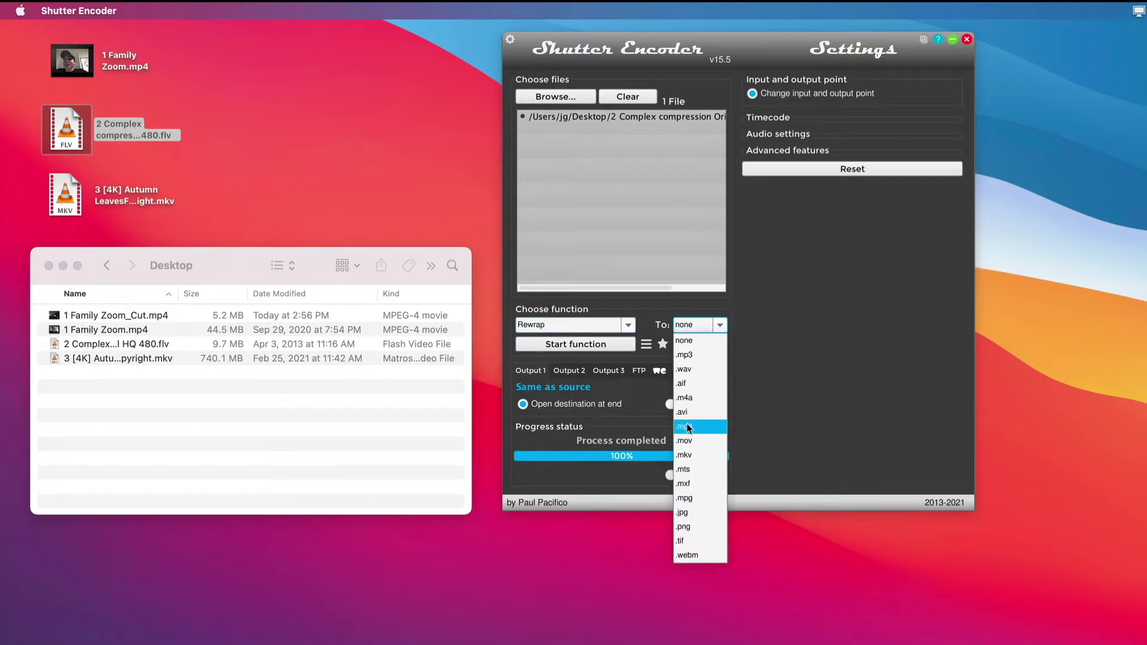
pyautogui.click(708, 337)
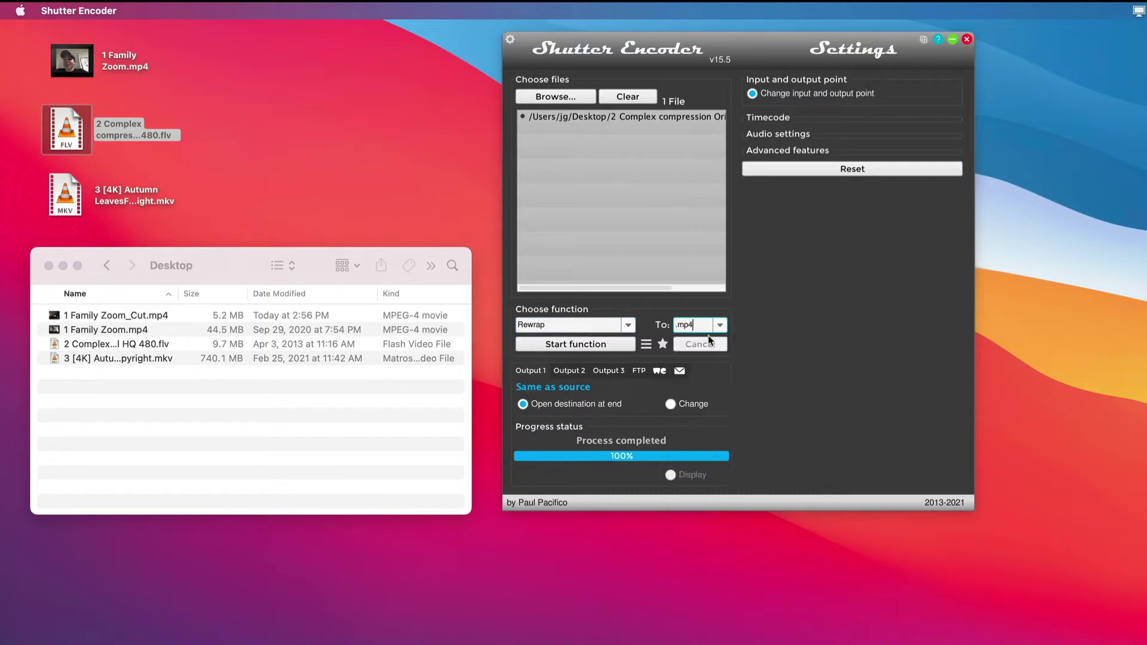
pyautogui.click(675, 119)
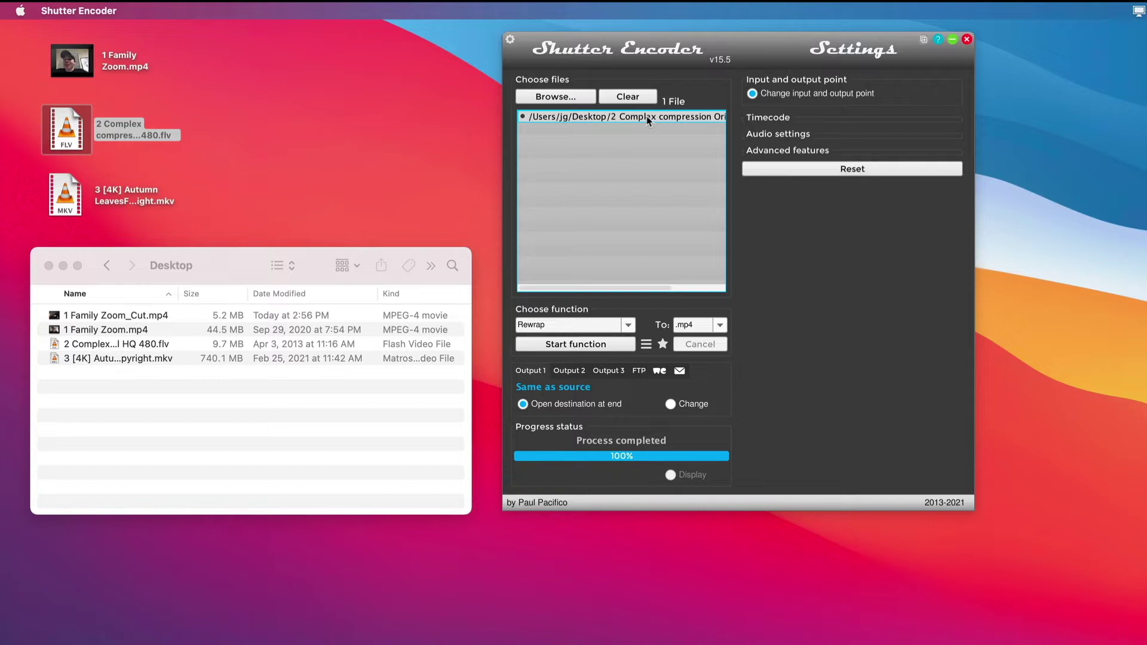
# Step: View the FLV file's technical information, then close the Informations window
pyautogui.rightClick(647, 116)
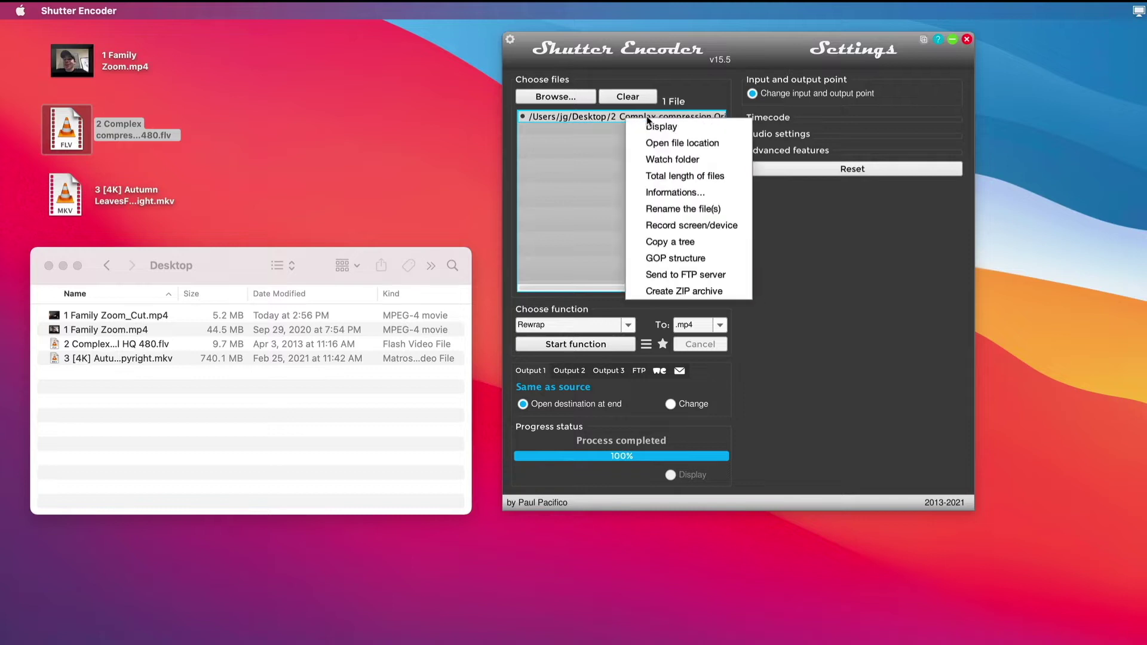
pyautogui.click(691, 195)
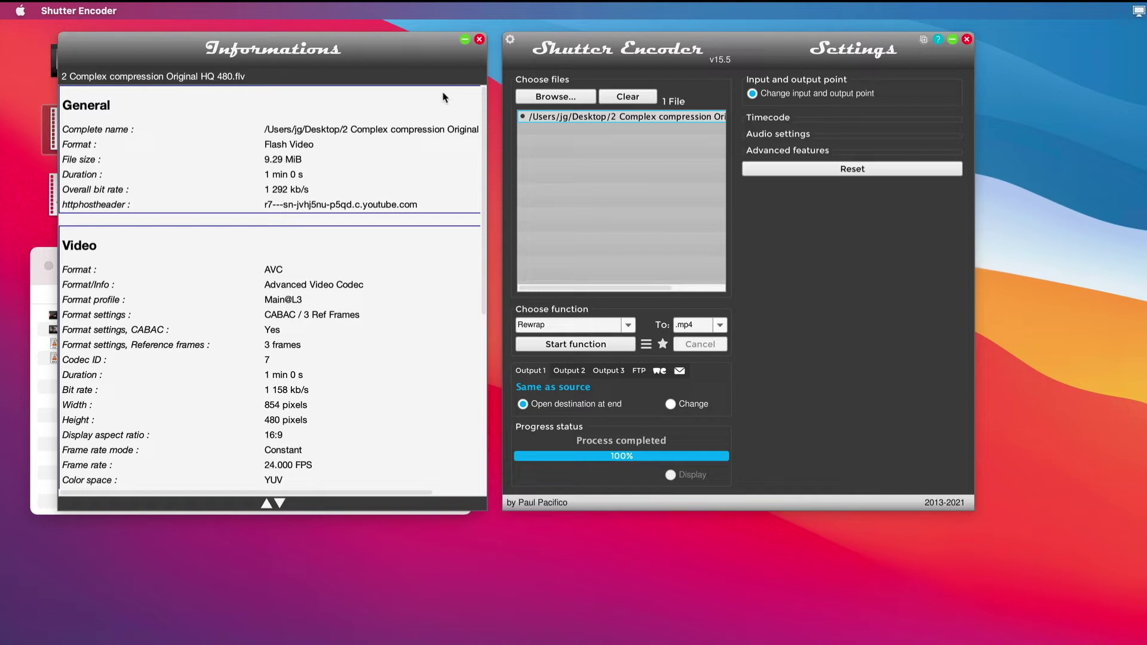
pyautogui.click(479, 39)
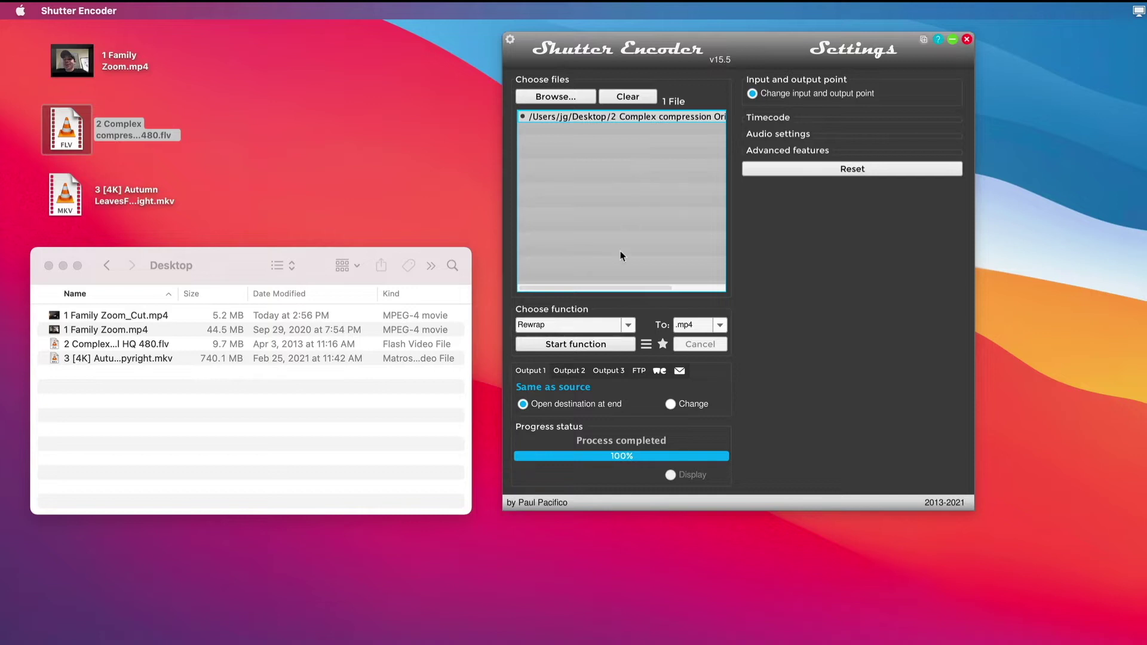
# Step: Rewrap the FLV to a 9.7 MB MP4 and compare it with the original on the Desktop
pyautogui.click(605, 347)
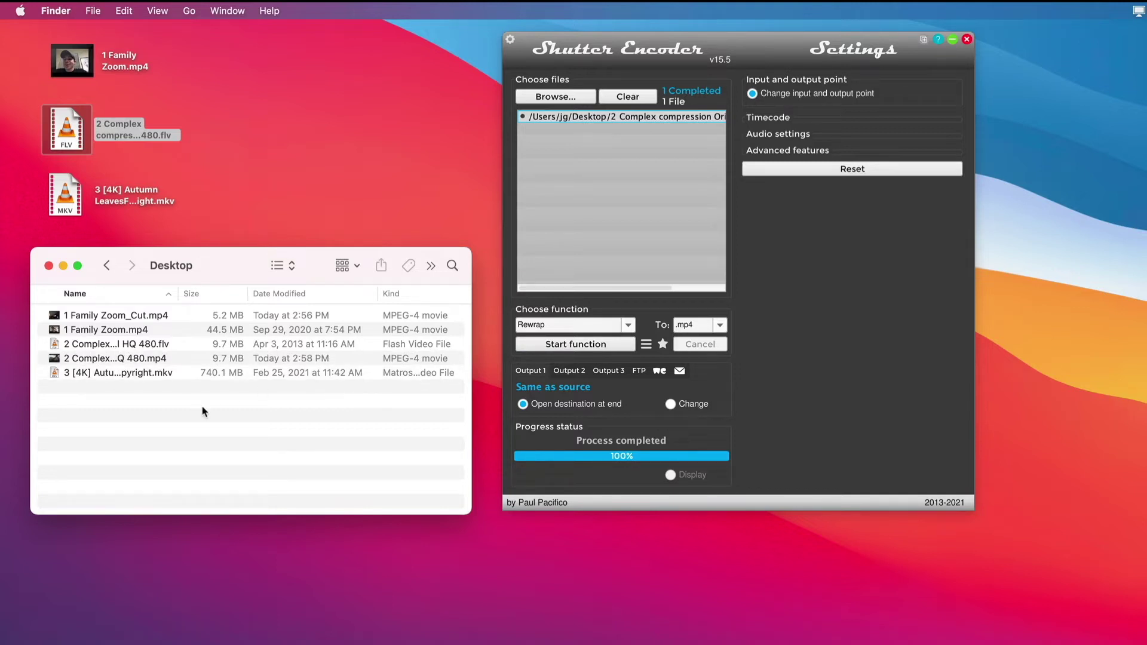
pyautogui.click(196, 358)
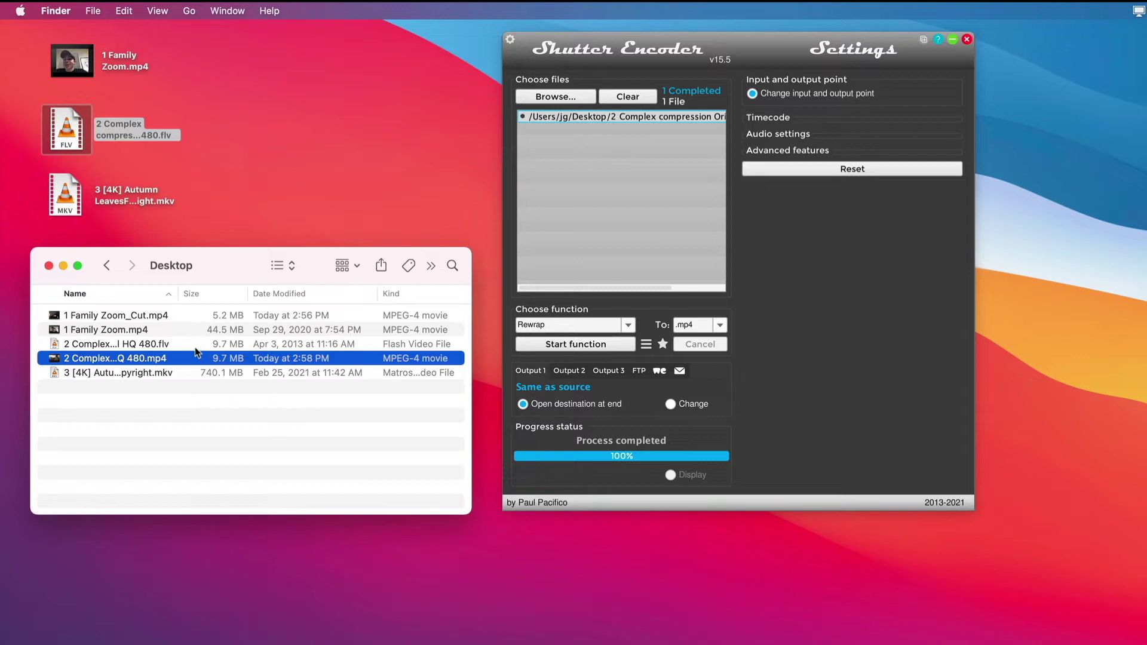
pyautogui.click(198, 345)
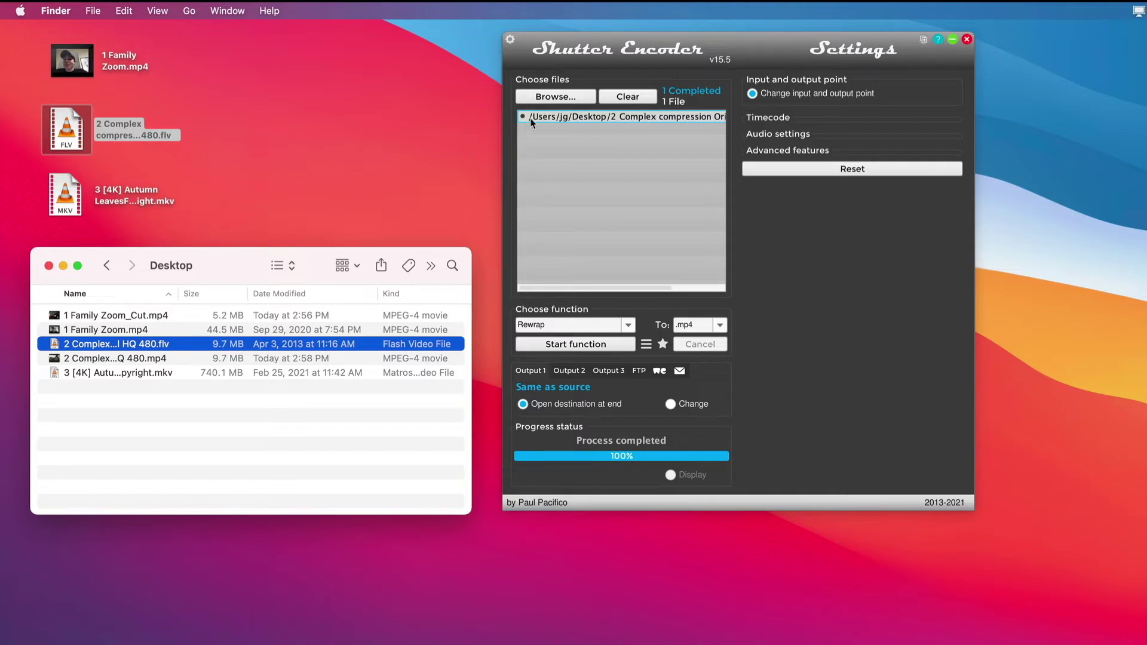
# Step: Replace the FLV in the queue with the 3 [4K] Autumn Leaves MKV file
pyautogui.click(626, 150)
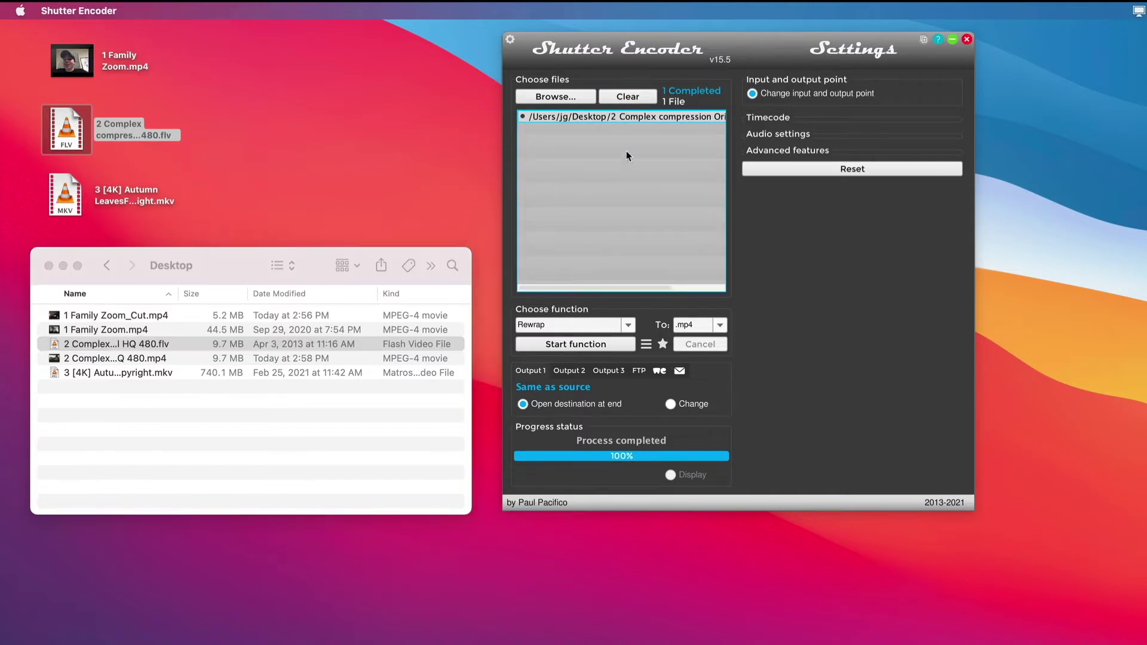
pyautogui.click(634, 98)
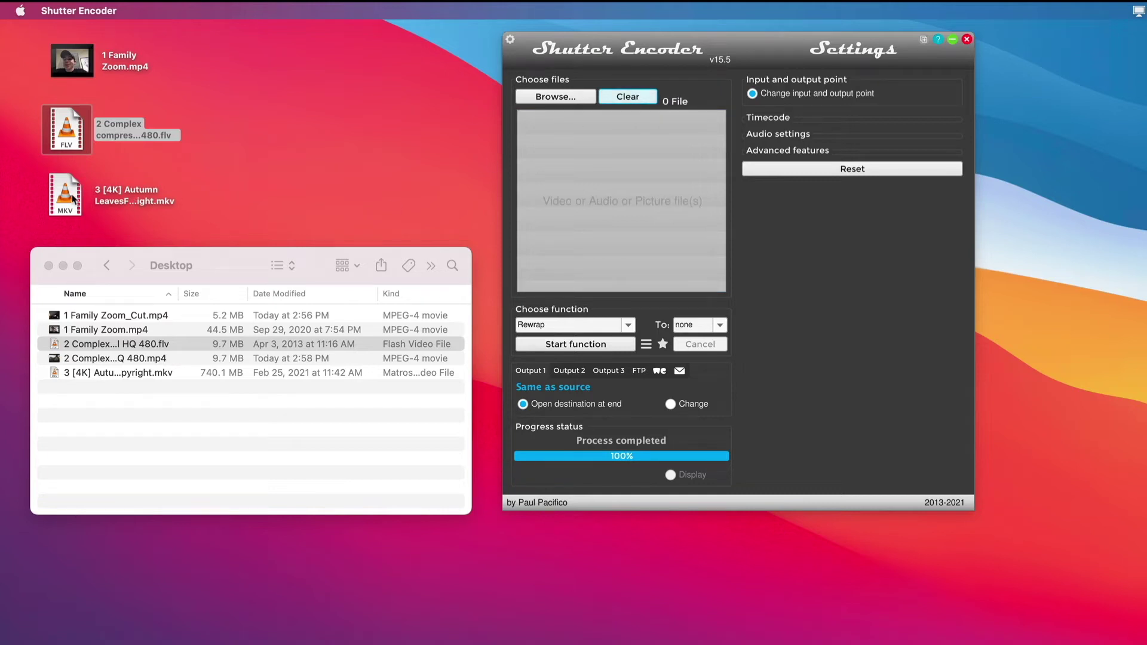
pyautogui.moveTo(70, 201); pyautogui.dragTo(608, 179)
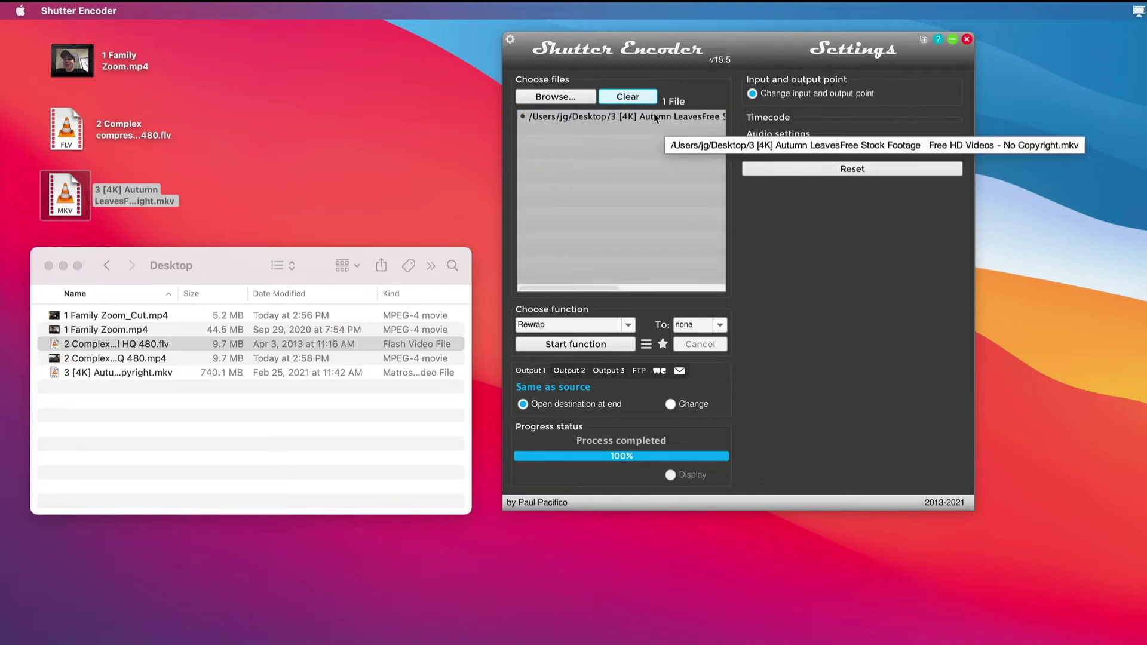
pyautogui.click(655, 117)
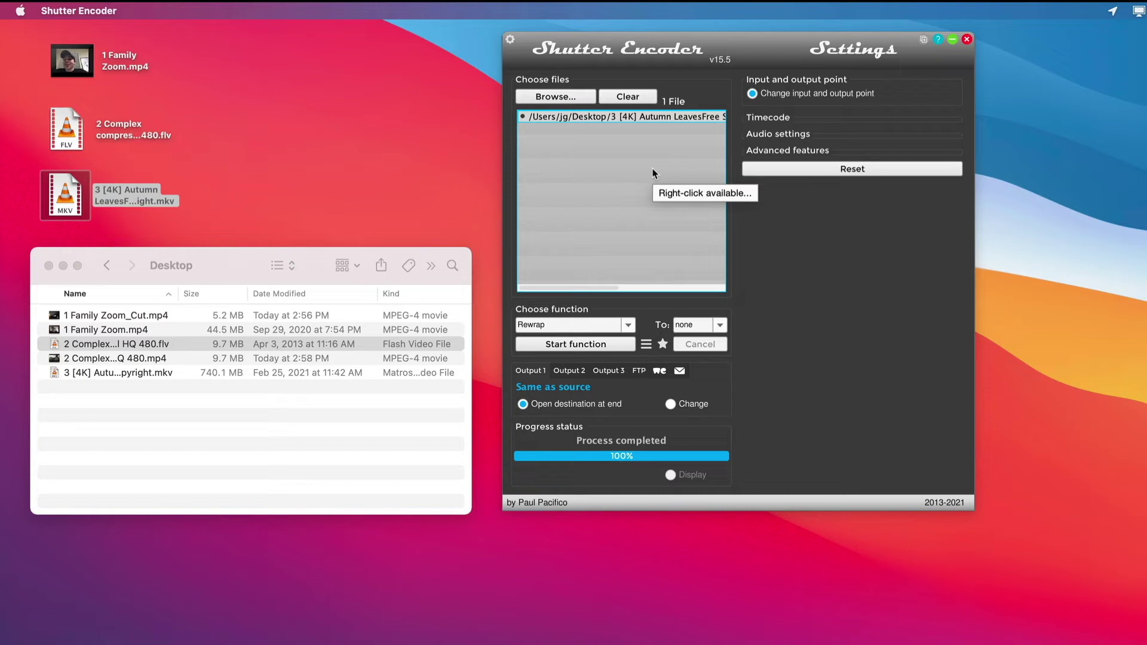
pyautogui.click(629, 324)
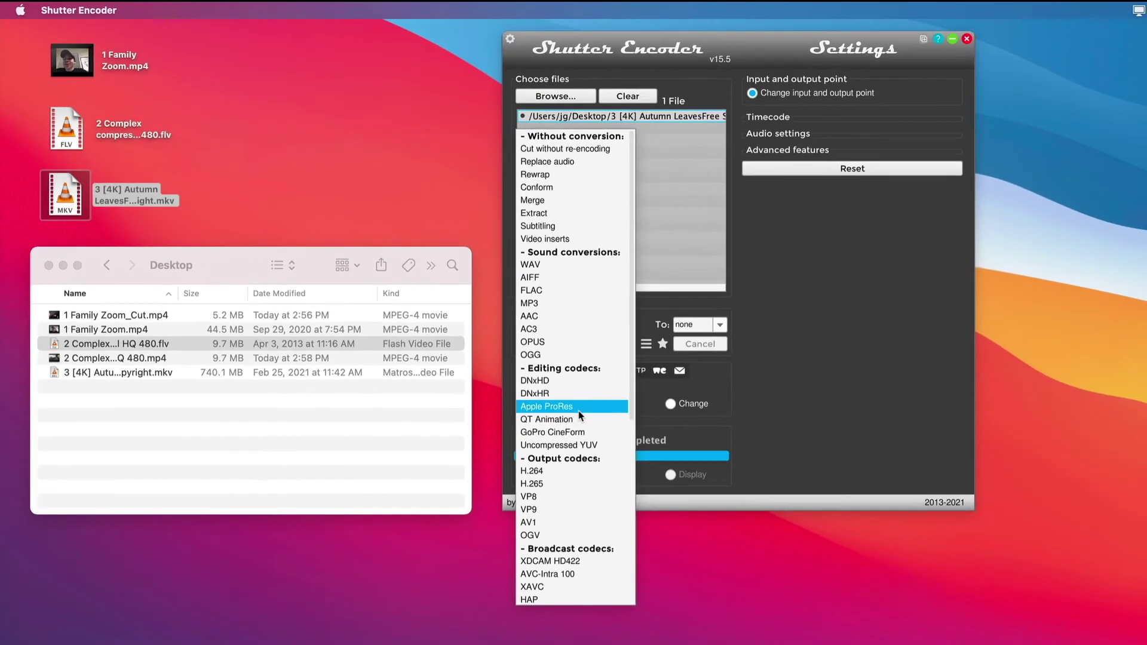
# Step: Choose Apple ProRes 422 and trim the MKV to 00:00:36:29–00:00:59:05
pyautogui.click(578, 411)
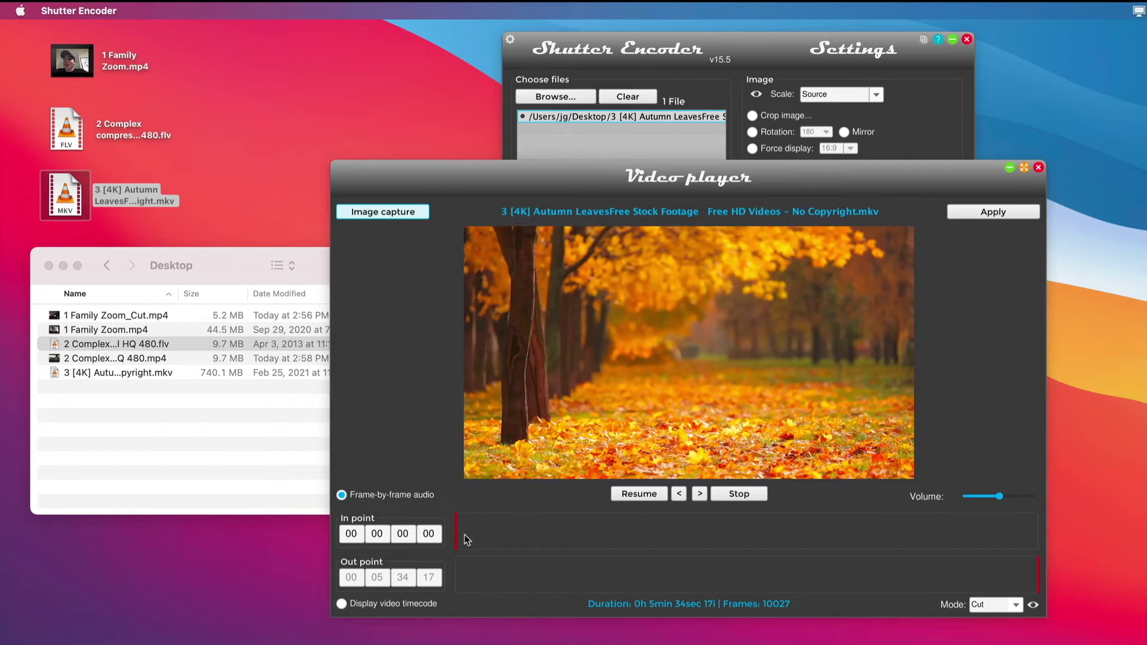
pyautogui.moveTo(459, 535); pyautogui.dragTo(576, 539)
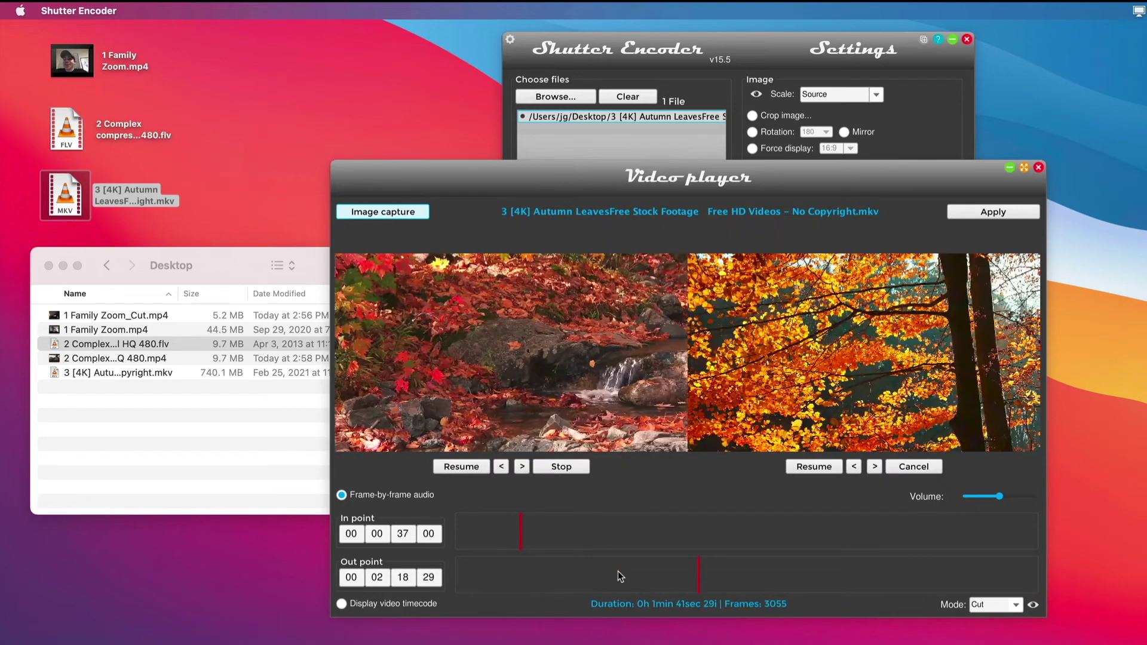
pyautogui.moveTo(685, 592); pyautogui.dragTo(562, 578)
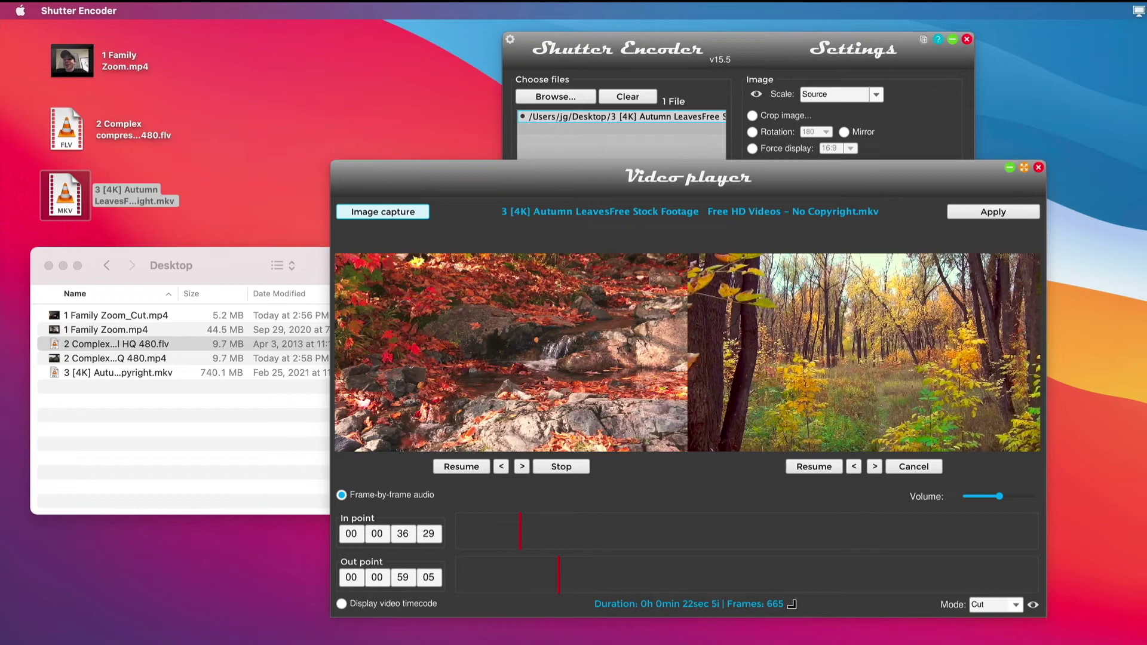
pyautogui.click(1005, 213)
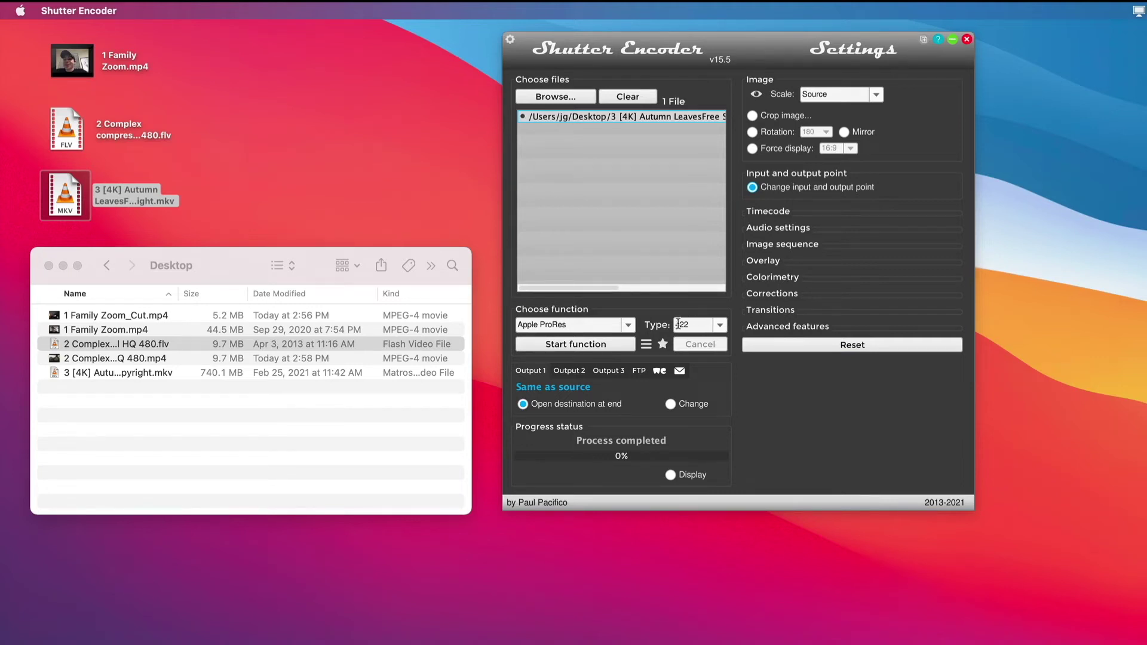
# Step: Run the ProRes 422 conversion of the trimmed Autumn Leaves clip
pyautogui.click(604, 345)
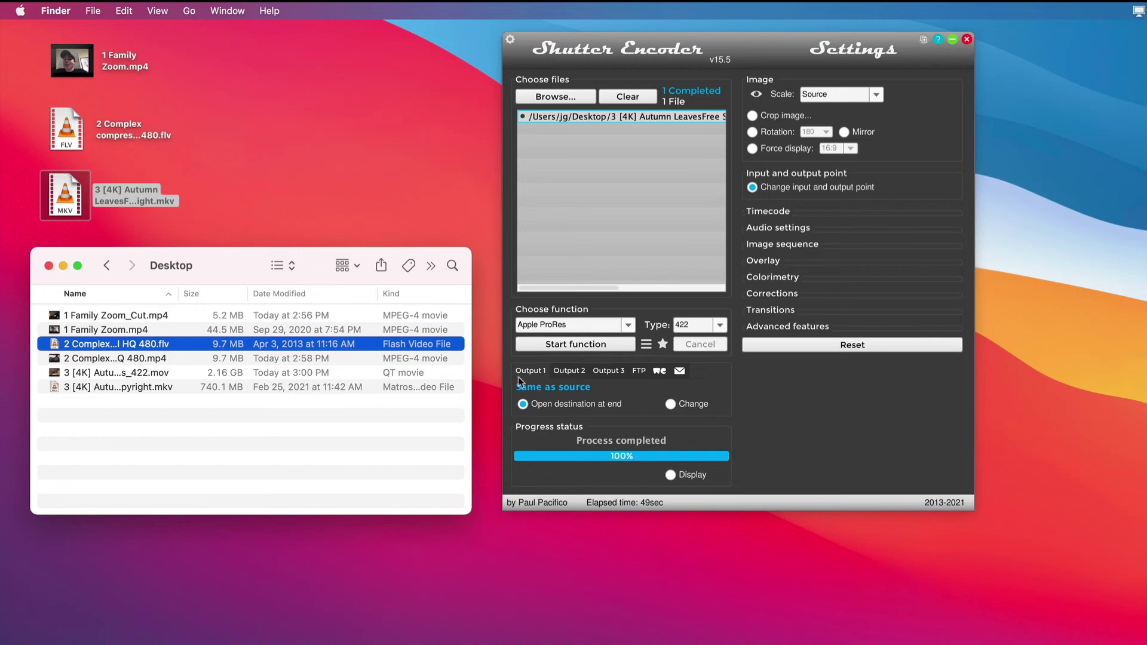
# Step: Select the new 2.16 GB _422.mov on the Desktop, then show the list of functions
pyautogui.click(191, 373)
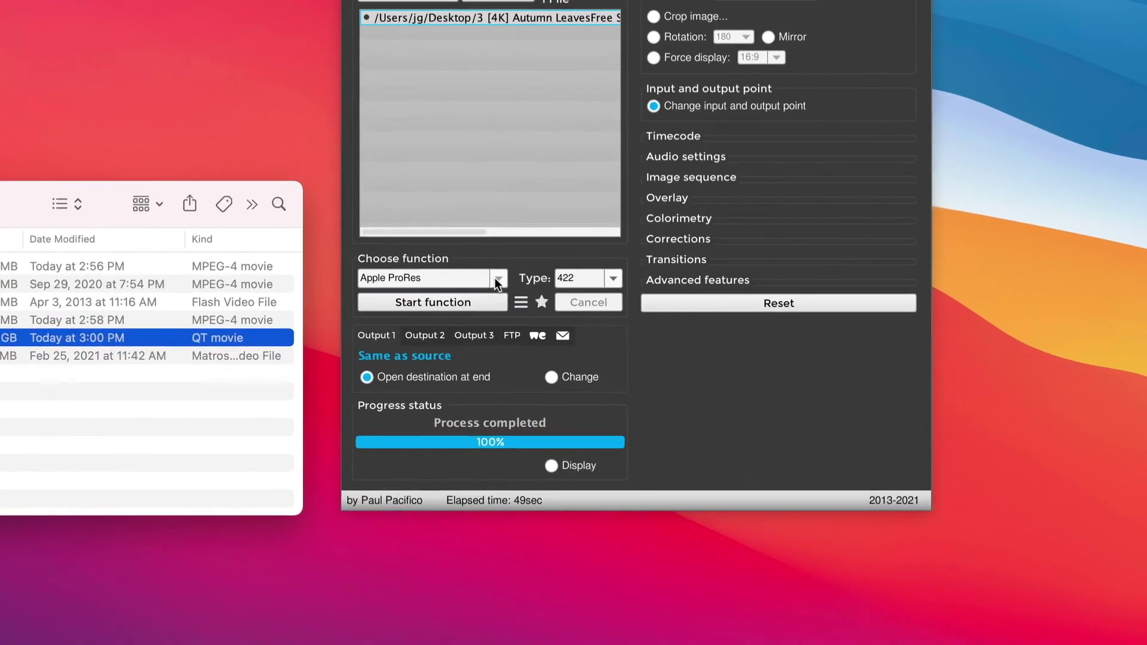
pyautogui.click(497, 278)
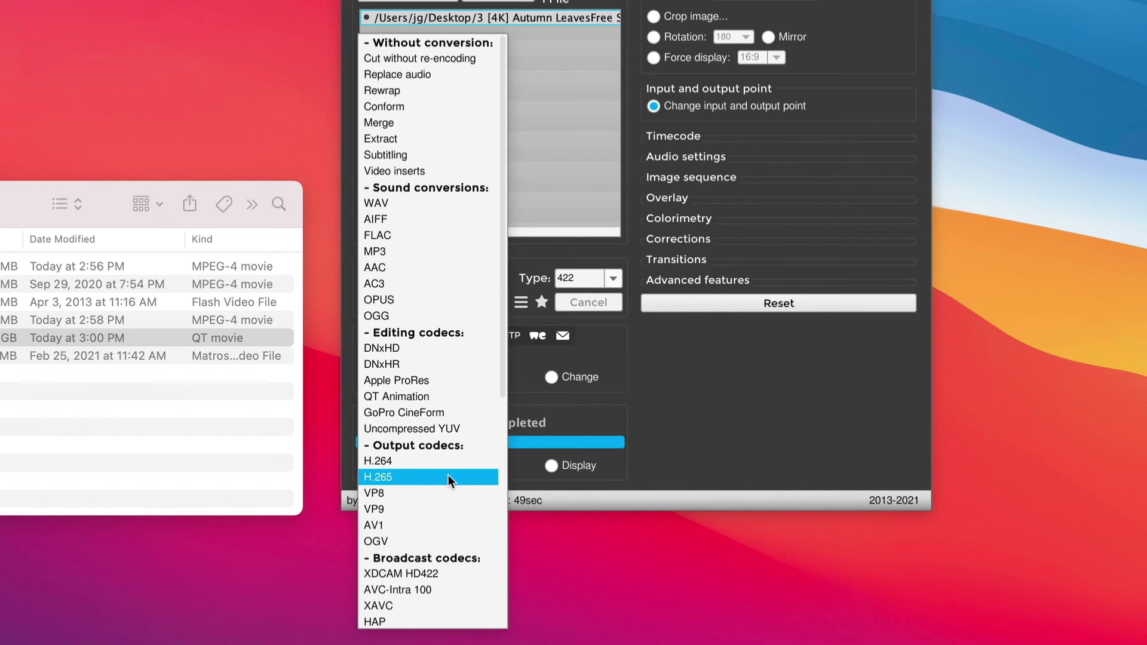
# Step: Browse the function list down to the Download section, then dismiss it with Apple ProRes 422 still selected
pyautogui.scroll(-10, 448, 475)
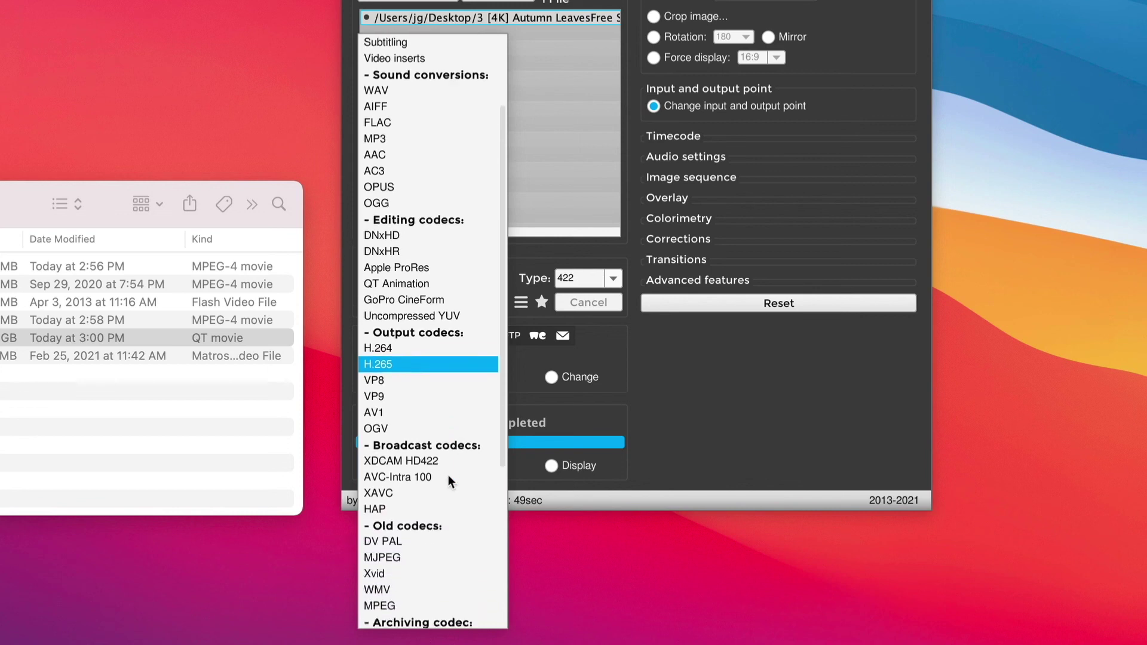
pyautogui.scroll(-4, 448, 481)
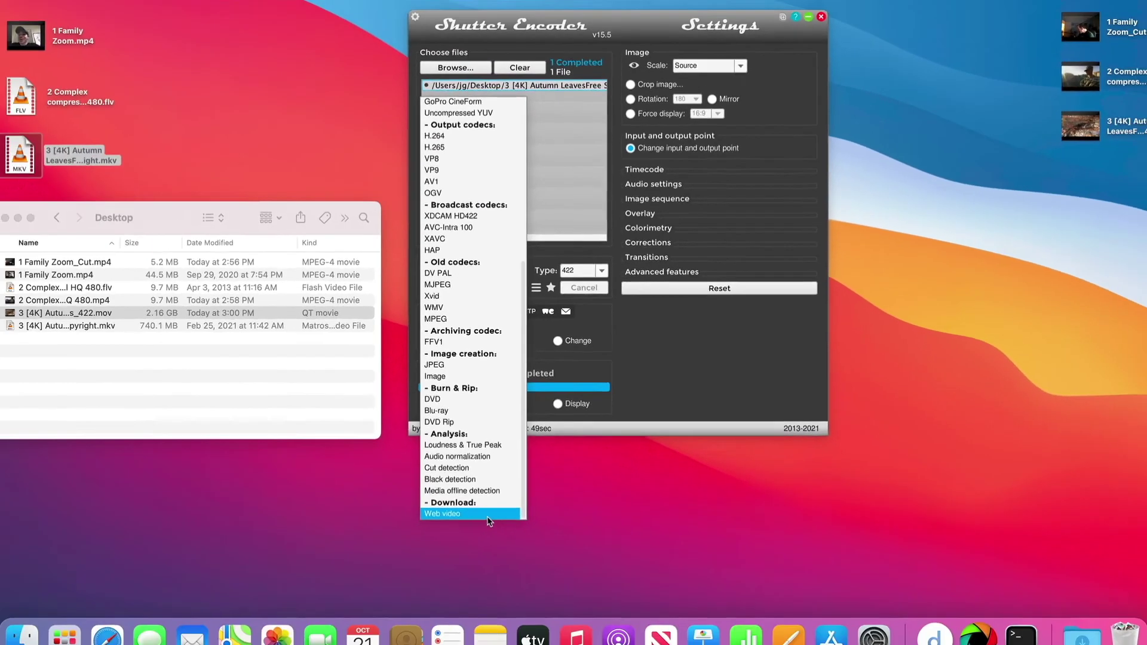
pyautogui.click(782, 453)
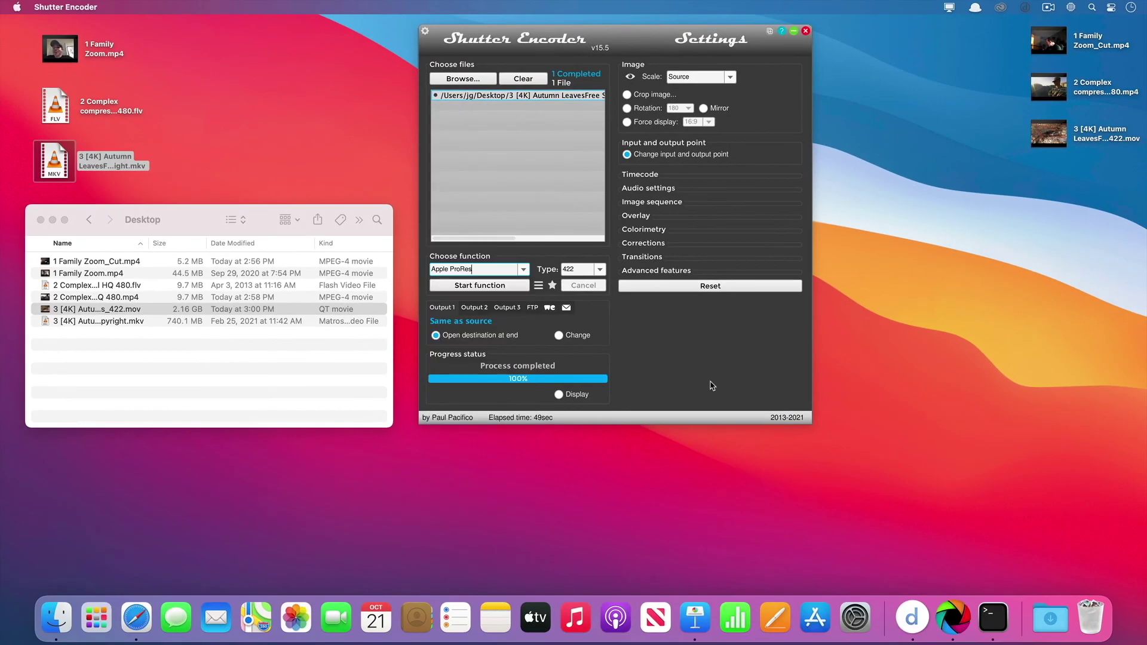